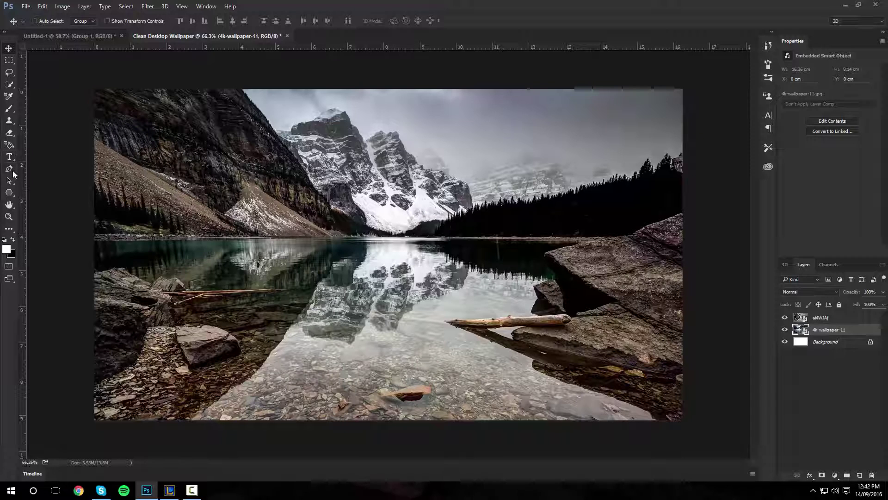
Step: Hide the lake photo layer and draw a six-sided polygon with a 6 px white outline, about 516 by 448 px, near the image centre
{"action": "left_click", "coordinate": [8, 197]}
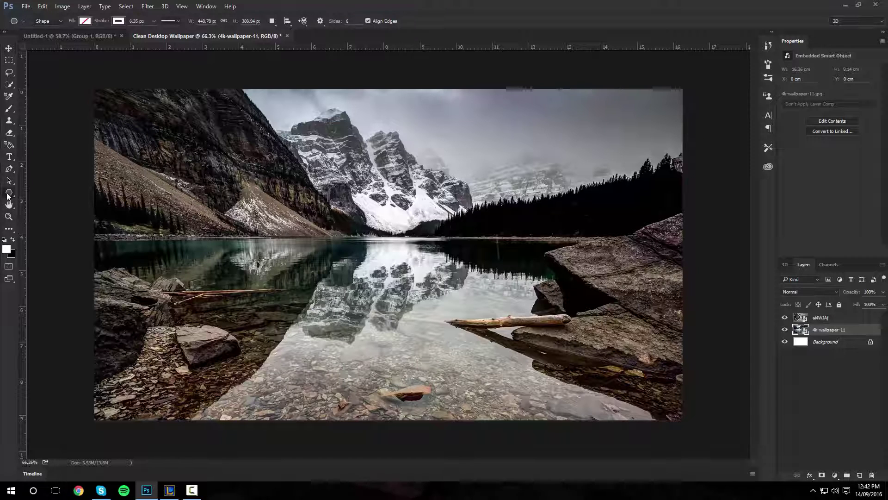
{"action": "left_click", "coordinate": [32, 220]}
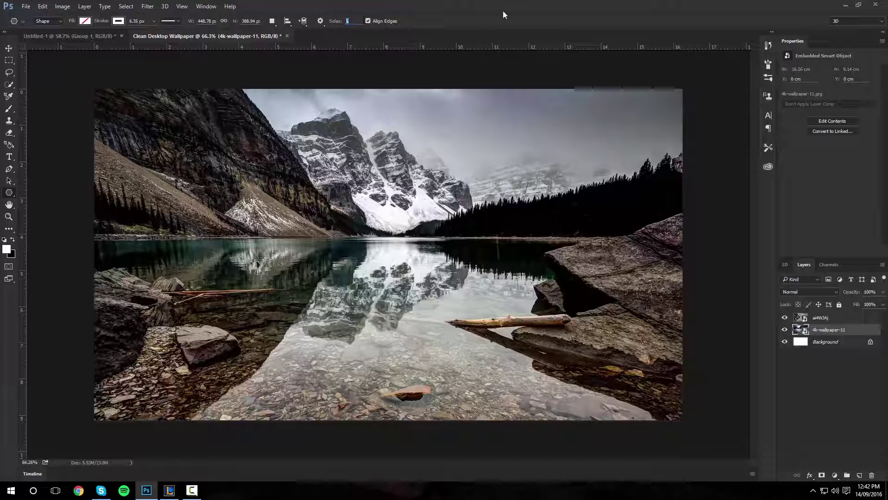
{"action": "key", "text": "Return"}
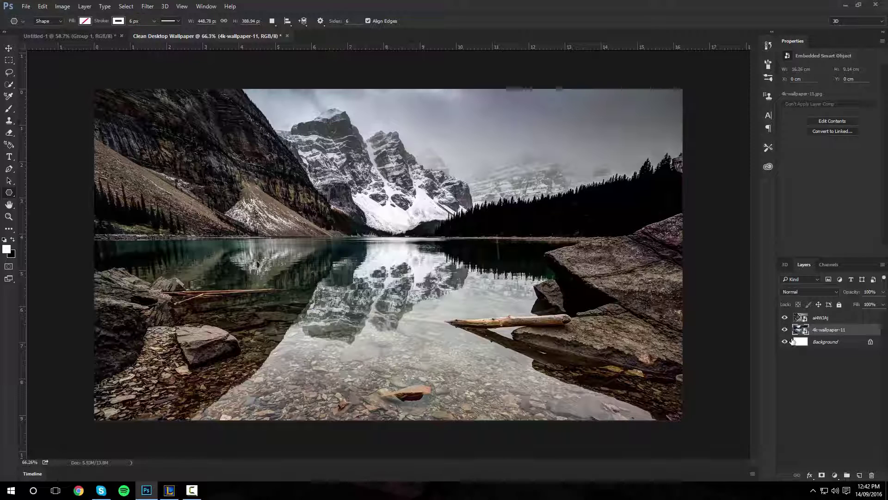
{"action": "left_click", "coordinate": [789, 318]}
{"action": "mouse_move", "coordinate": [400, 252]}
{"action": "left_mouse_down"}
{"action": "mouse_move", "coordinate": [437, 289]}
{"action": "mouse_move", "coordinate": [445, 326]}
{"action": "left_mouse_up"}
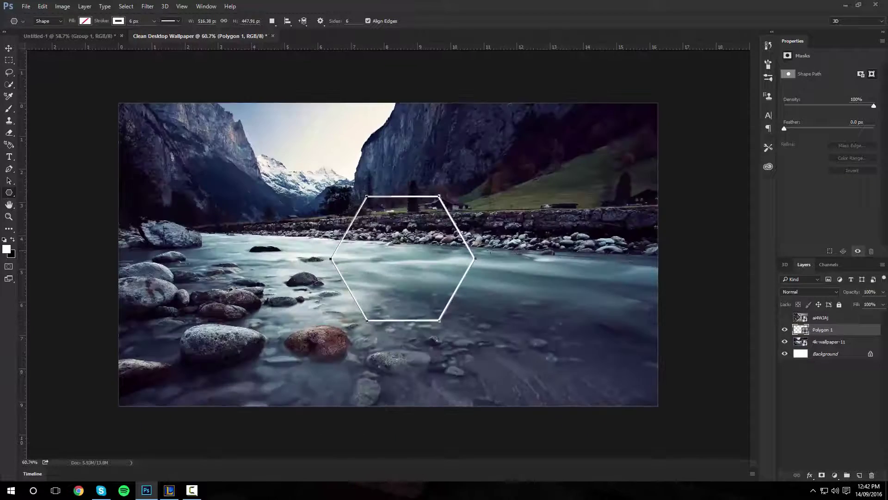
{"action": "scroll", "coordinate": [407, 246], "scroll_direction": "up", "scroll_amount": 5}
{"action": "left_click", "coordinate": [8, 48]}
{"action": "scroll", "coordinate": [132, 179], "scroll_direction": "down", "scroll_amount": 1}
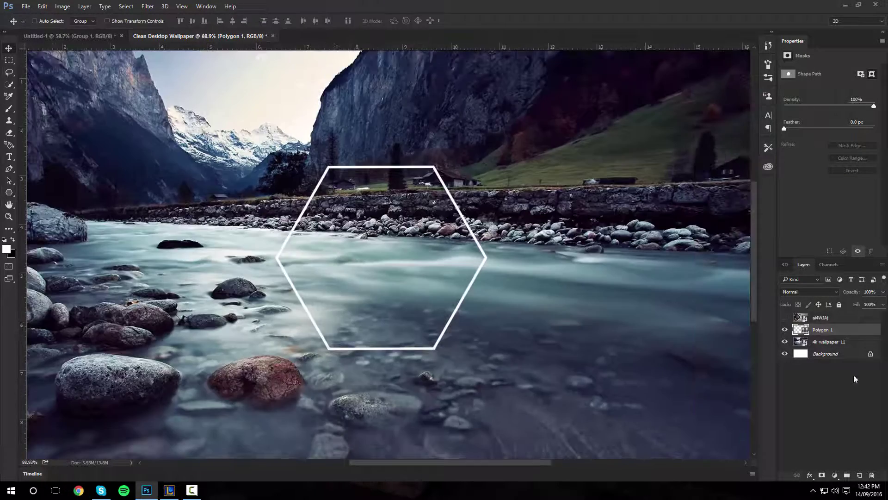
Step: Add a new layer and trace the hexagon outline on it with a Pen tool path through all six corners
{"action": "left_click", "coordinate": [859, 476]}
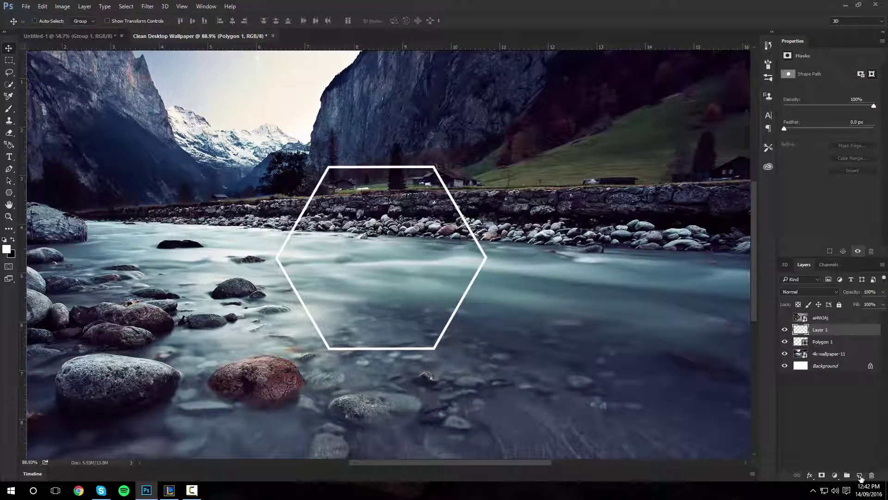
{"action": "left_click", "coordinate": [9, 170]}
{"action": "scroll", "coordinate": [311, 171], "scroll_direction": "up", "scroll_amount": 6}
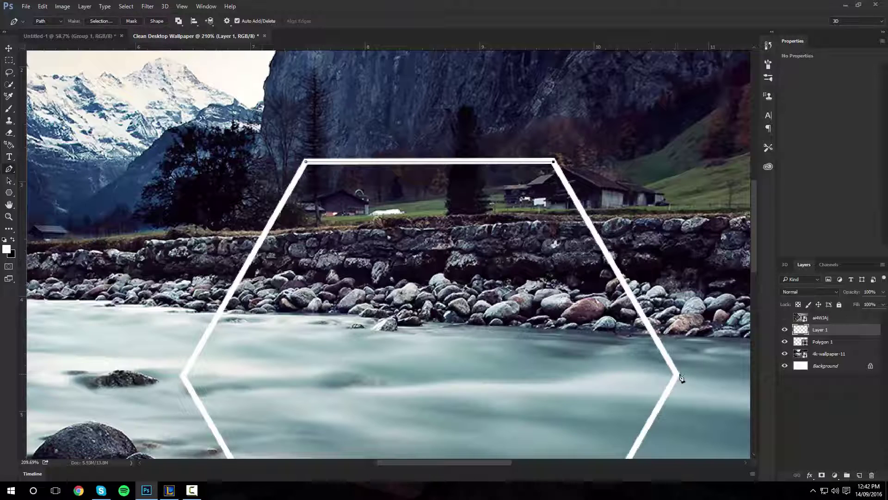
{"action": "left_click_drag", "start_coordinate": [690, 380], "coordinate": [623, 190]}
{"action": "left_click", "coordinate": [487, 398]}
{"action": "left_click", "coordinate": [240, 399]}
{"action": "left_click_drag", "start_coordinate": [123, 206], "coordinate": [231, 279]}
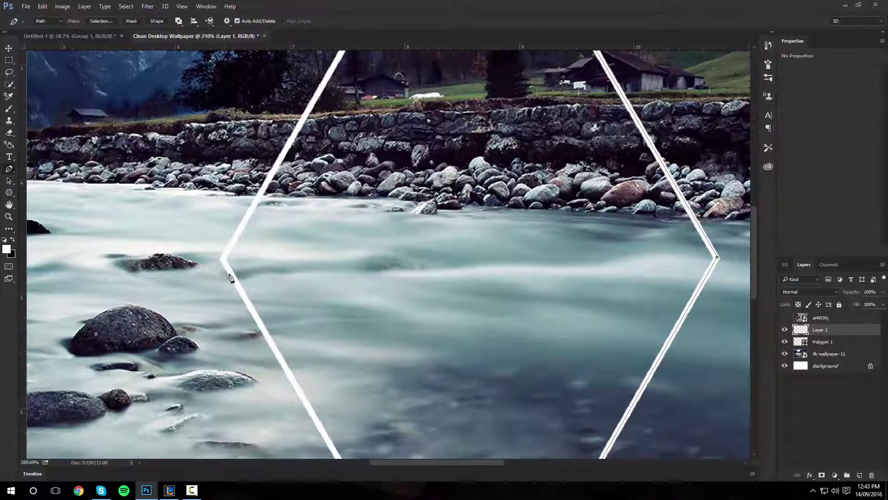
{"action": "scroll", "coordinate": [301, 224], "scroll_direction": "up", "scroll_amount": 3}
{"action": "scroll", "coordinate": [286, 245], "scroll_direction": "right", "scroll_amount": 2}
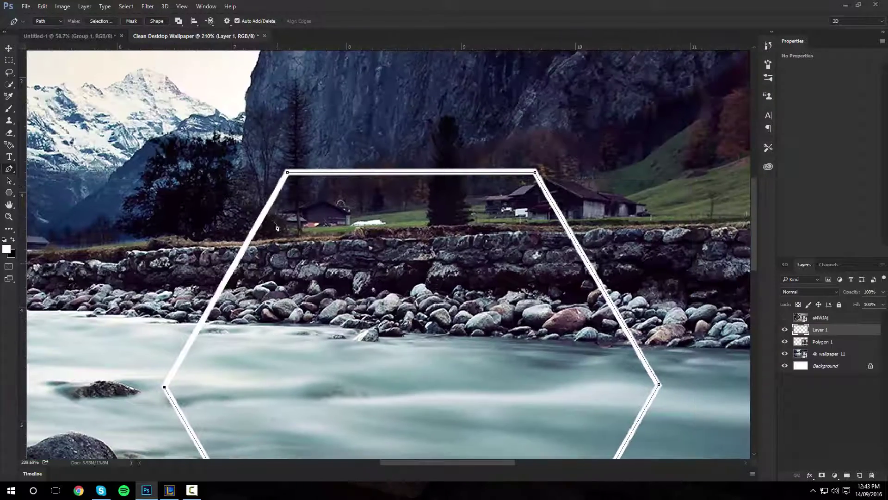
Step: Fill the hexagonal path with white in Normal mode at 100% opacity
{"action": "right_click", "coordinate": [365, 233]}
{"action": "left_click", "coordinate": [389, 295]}
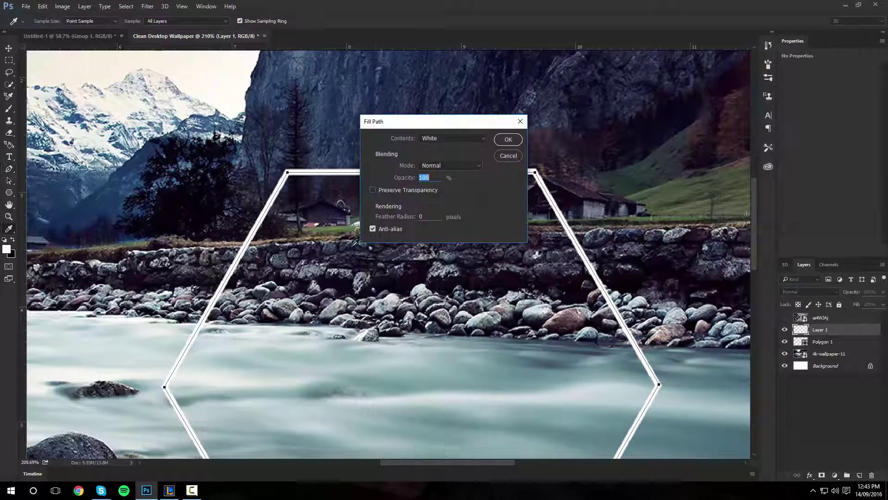
{"action": "left_click", "coordinate": [508, 140]}
{"action": "scroll", "coordinate": [458, 206], "scroll_direction": "down", "scroll_amount": 6}
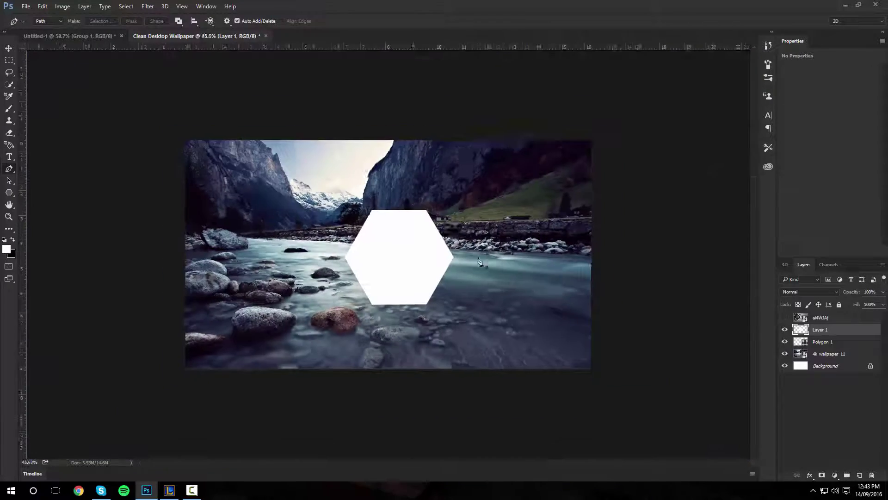
{"action": "key", "text": "ctrl+0"}
Step: Place the unhidden lake photo between the Polygon 1 outline and the white fill layer, and clip it to the fill
{"action": "left_click", "coordinate": [827, 319]}
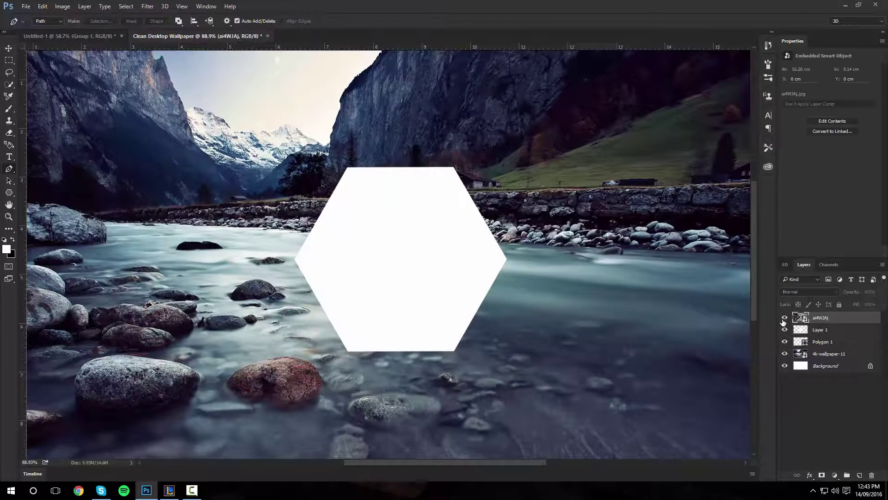
{"action": "left_click", "coordinate": [785, 318]}
{"action": "mouse_move", "coordinate": [834, 332]}
{"action": "left_mouse_down"}
{"action": "mouse_move", "coordinate": [832, 346]}
{"action": "mouse_move", "coordinate": [826, 335]}
{"action": "left_mouse_up"}
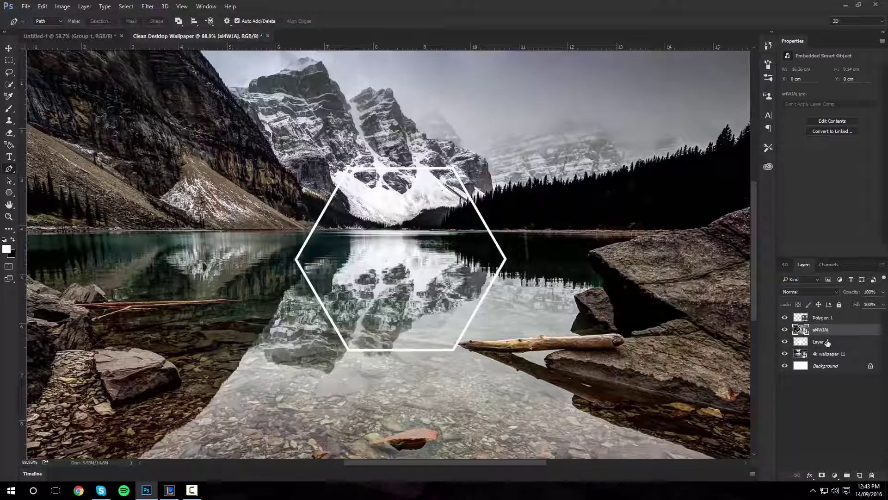
{"action": "right_click", "coordinate": [821, 336]}
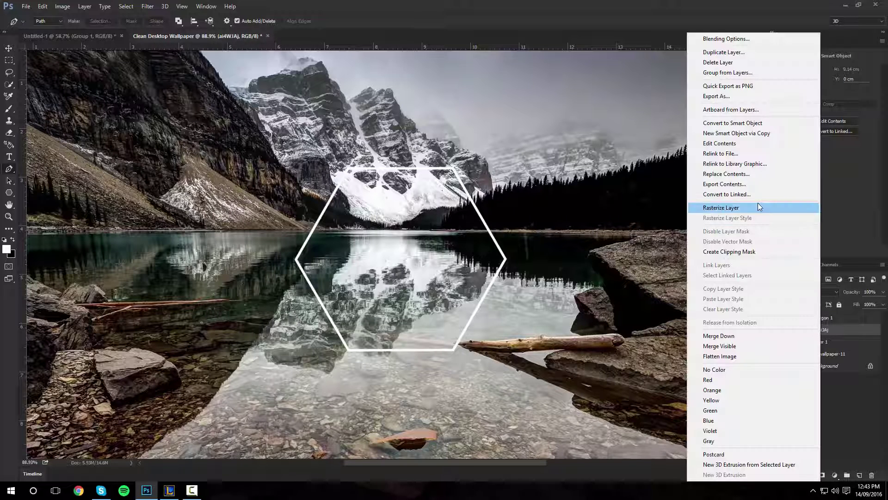
{"action": "left_click", "coordinate": [747, 251]}
{"action": "scroll", "coordinate": [561, 258], "scroll_direction": "down", "scroll_amount": 3}
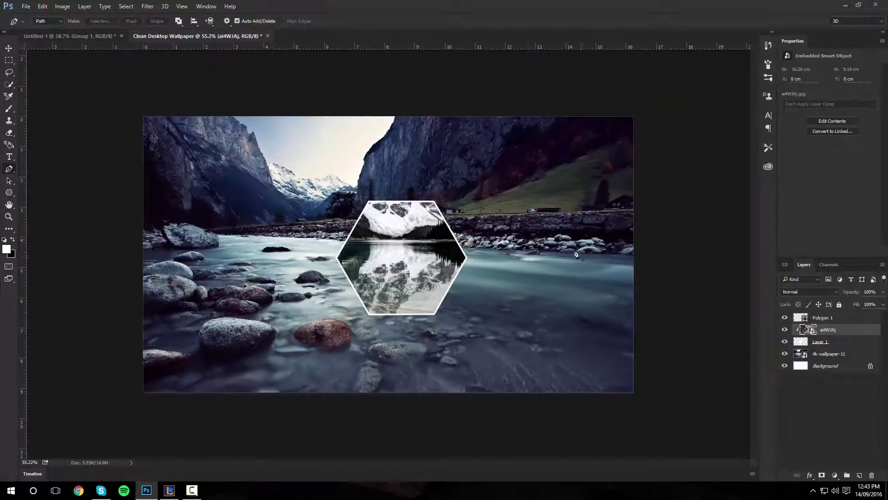
{"action": "scroll", "coordinate": [555, 261], "scroll_direction": "up", "scroll_amount": 2}
{"action": "scroll", "coordinate": [546, 265], "scroll_direction": "up", "scroll_amount": 2}
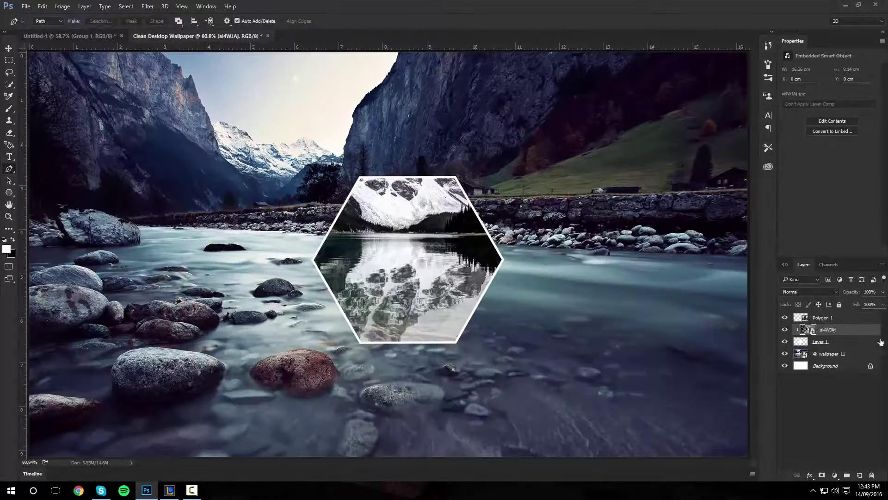
{"action": "key", "text": "ctrl+t"}
{"action": "key", "text": "Escape"}
{"action": "key", "text": "p"}
Step: Group the hexagon outline, the clipped lake photo and the white fill layer together
{"action": "left_click", "coordinate": [837, 342], "text": "shift"}
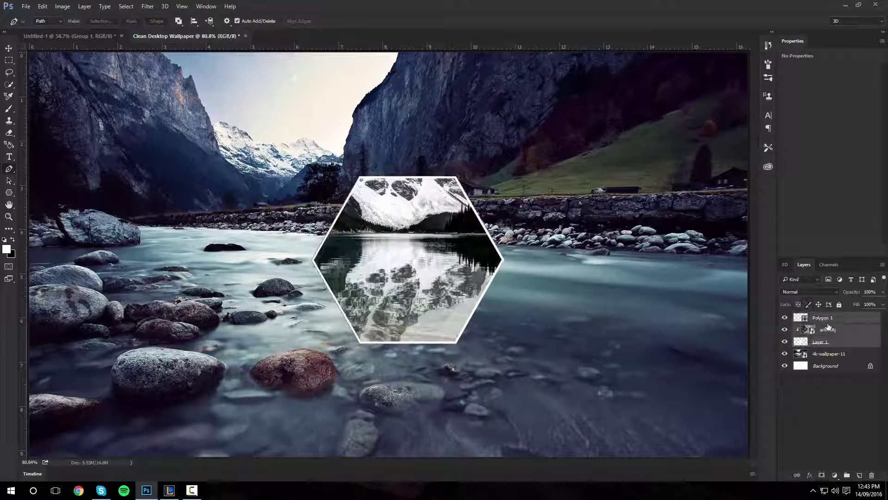
{"action": "right_click", "coordinate": [828, 327]}
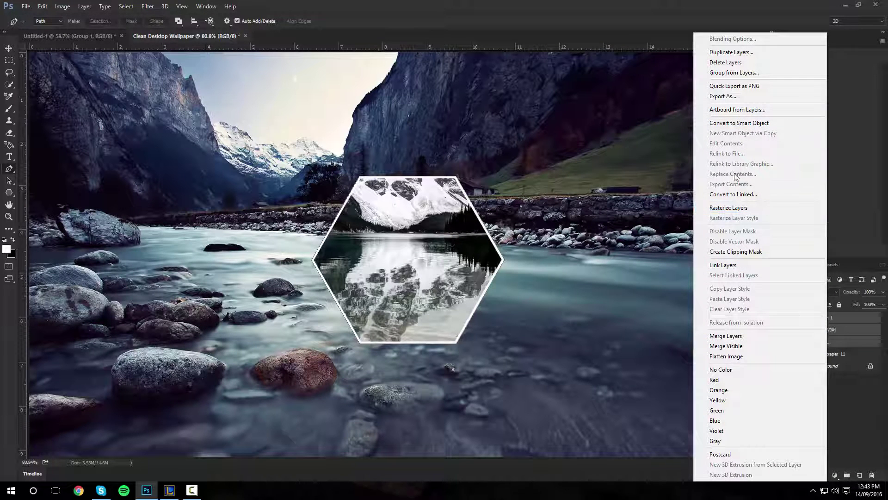
{"action": "left_click", "coordinate": [863, 401]}
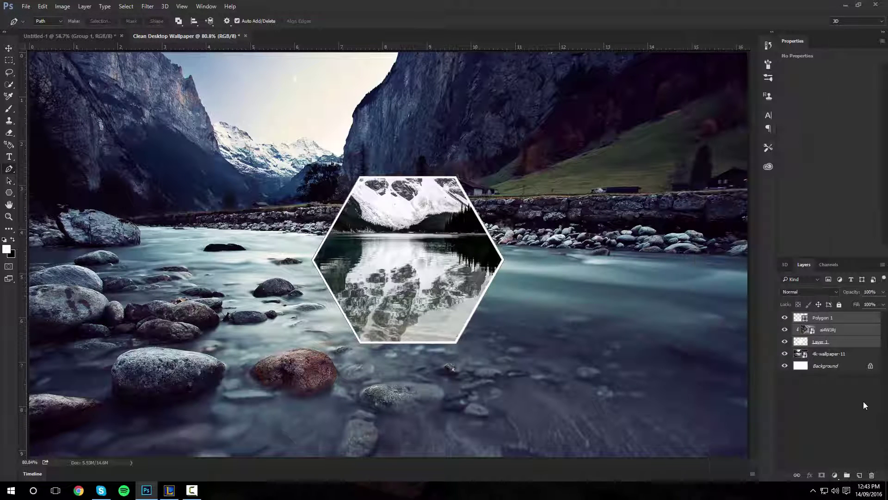
{"action": "key", "text": "ctrl+g"}
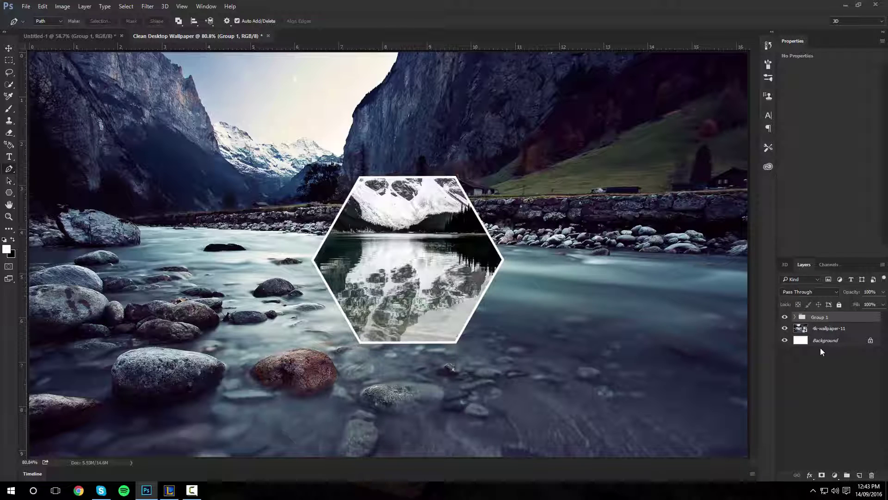
Step: Duplicate the hexagon group twice
{"action": "key", "text": "ctrl+j"}
{"action": "key", "text": "ctrl+j"}
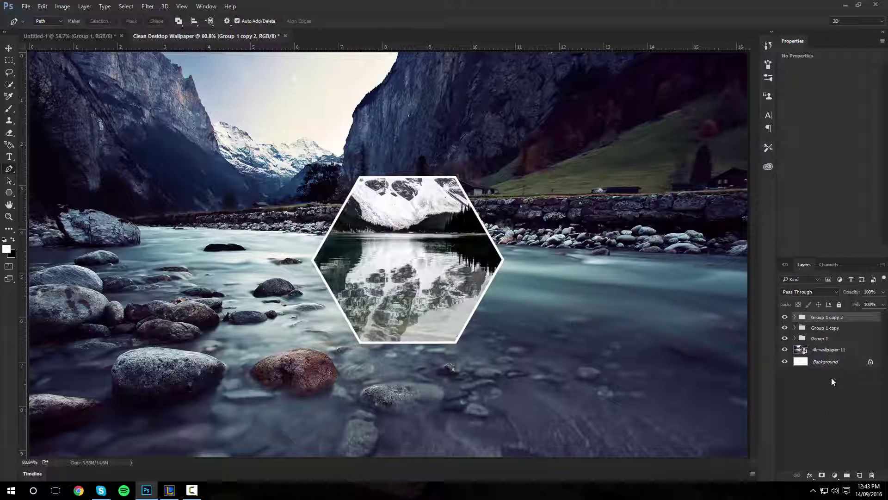
{"action": "left_click", "coordinate": [830, 395]}
{"action": "scroll", "coordinate": [515, 313], "scroll_direction": "down", "scroll_amount": 3}
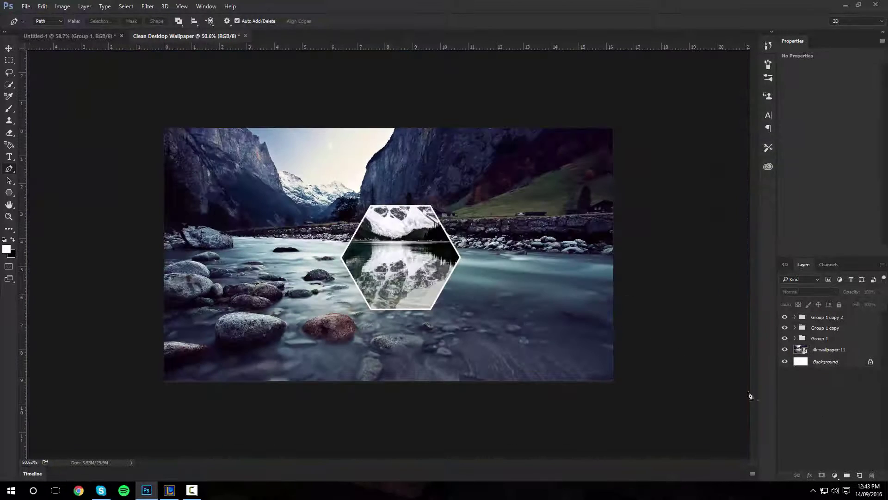
{"action": "left_click", "coordinate": [828, 343]}
{"action": "scroll", "coordinate": [594, 309], "scroll_direction": "up", "scroll_amount": 4}
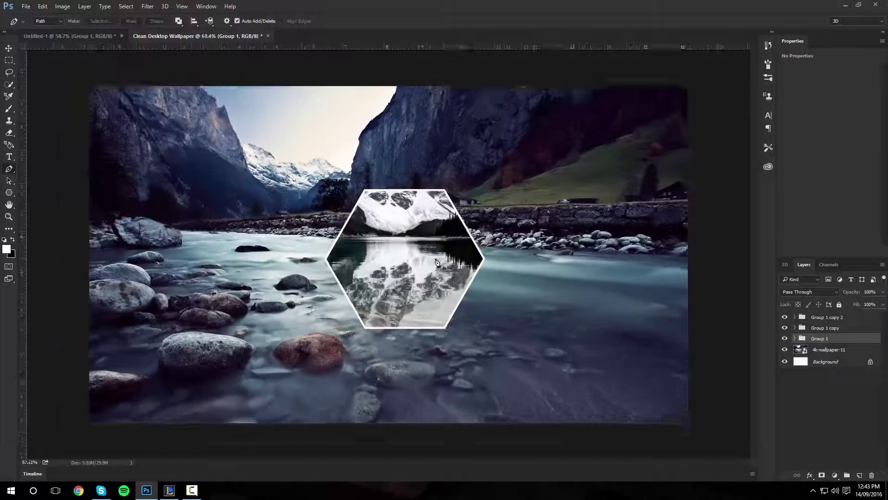
Step: Move Group 1 copy 2 up and to the left of the image centre as the large hexagon
{"action": "left_click", "coordinate": [827, 316]}
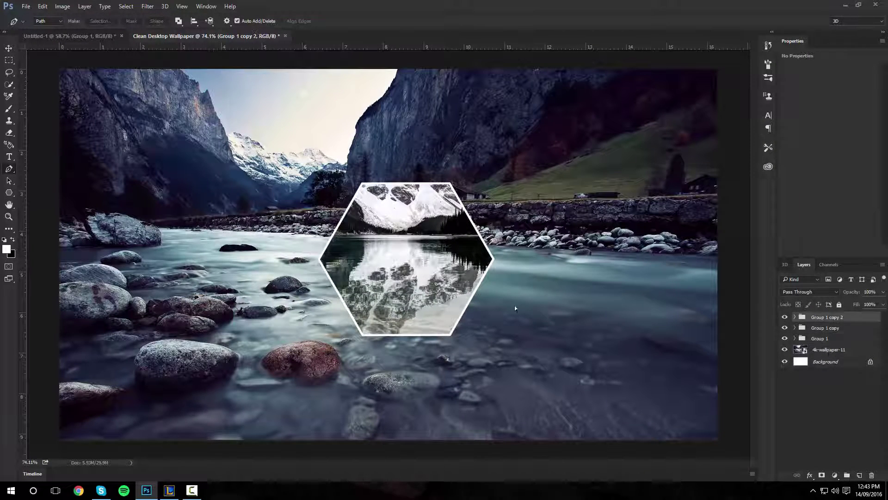
{"action": "key", "text": "ctrl+t"}
{"action": "left_click_drag", "start_coordinate": [438, 302], "coordinate": [357, 279]}
{"action": "key", "text": "Return"}
Step: Scale Group 1 copy to about 61% width and 69% height and place it to the upper right of the large hexagon
{"action": "left_click", "coordinate": [833, 328]}
{"action": "key", "text": "ctrl+t"}
{"action": "left_click_drag", "start_coordinate": [715, 440], "coordinate": [575, 396]}
{"action": "left_click_drag", "start_coordinate": [527, 351], "coordinate": [635, 290]}
{"action": "left_click_drag", "start_coordinate": [684, 334], "coordinate": [629, 297]}
{"action": "mouse_move", "coordinate": [571, 272]}
{"action": "left_mouse_down"}
{"action": "mouse_move", "coordinate": [590, 275]}
{"action": "mouse_move", "coordinate": [578, 275]}
{"action": "left_mouse_up"}
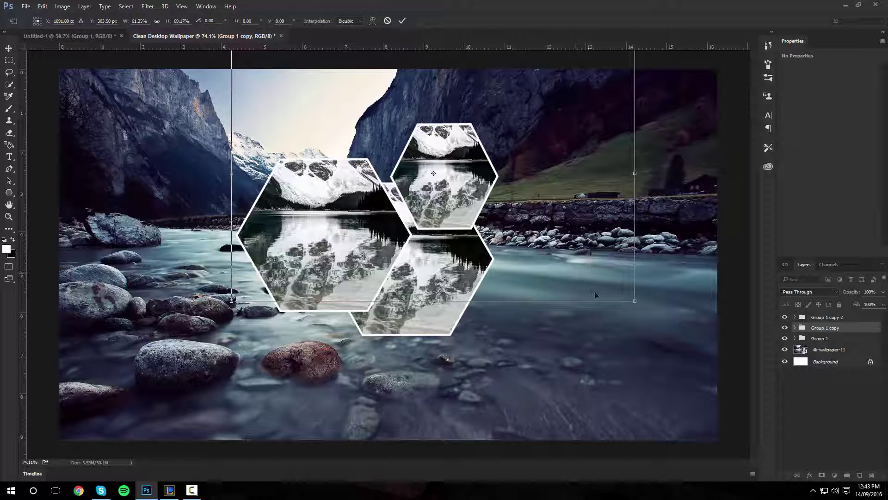
{"action": "key", "text": "Return"}
{"action": "key", "text": "p"}
{"action": "left_click", "coordinate": [819, 320]}
{"action": "key", "text": "ctrl+t"}
{"action": "left_click_drag", "start_coordinate": [535, 327], "coordinate": [495, 310]}
{"action": "key", "text": "ctrl+z"}
{"action": "key", "text": "Return"}
Step: Shrink the original Group 1 hexagon and place it at the lower right of the large one, beneath the upper-right hexagon
{"action": "left_click", "coordinate": [816, 340]}
{"action": "key", "text": "ctrl+t"}
{"action": "scroll", "coordinate": [597, 352], "scroll_direction": "down", "scroll_amount": 4}
{"action": "key", "text": "Return"}
{"action": "scroll", "coordinate": [407, 262], "scroll_direction": "up", "scroll_amount": 5}
{"action": "key", "text": "p"}
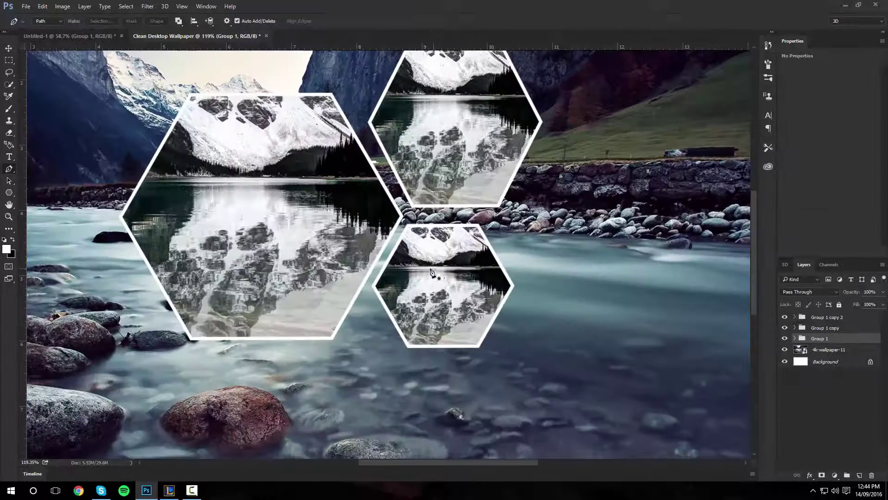
Step: Shift the upper-right hexagon, Group 1 copy, slightly to the right
{"action": "left_click", "coordinate": [826, 327]}
{"action": "key", "text": "ctrl+t"}
{"action": "left_click_drag", "start_coordinate": [646, 365], "coordinate": [643, 373]}
{"action": "key", "text": "ctrl+z"}
{"action": "left_click_drag", "start_coordinate": [573, 301], "coordinate": [587, 300]}
{"action": "key", "text": "Return"}
Step: Select the smallest hexagon's group and turn on CMYK proof colours
{"action": "left_click", "coordinate": [829, 338]}
{"action": "key", "text": "ctrl+y"}
{"action": "scroll", "coordinate": [526, 337], "scroll_direction": "down", "scroll_amount": 7}
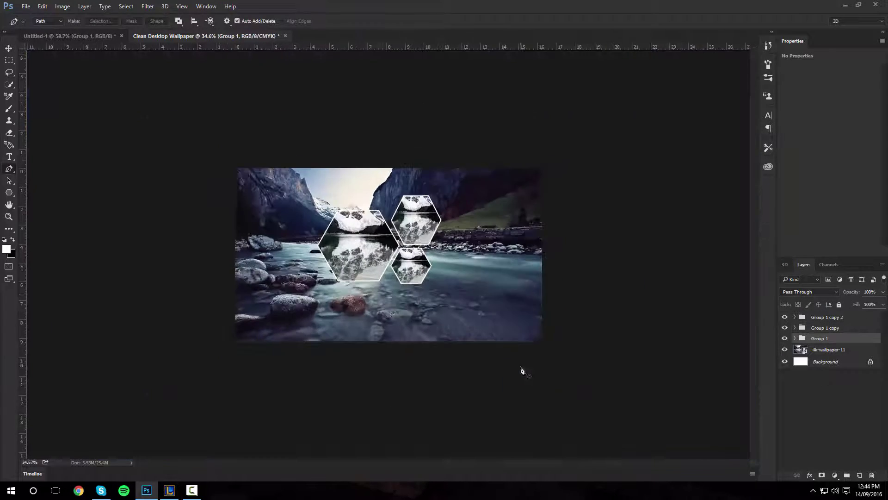
{"action": "scroll", "coordinate": [525, 371], "scroll_direction": "up", "scroll_amount": 2}
{"action": "left_click", "coordinate": [827, 317]}
{"action": "key", "text": "ctrl+t"}
{"action": "left_click_drag", "start_coordinate": [460, 203], "coordinate": [460, 242]}
{"action": "key", "text": "ctrl+z"}
{"action": "key", "text": "Return"}
Step: Transform the smallest hexagon, Group 1, to adjust its placement beside the large hexagon
{"action": "left_click", "coordinate": [821, 338]}
{"action": "key", "text": "ctrl+t"}
{"action": "left_click_drag", "start_coordinate": [505, 320], "coordinate": [488, 343]}
{"action": "key", "text": "Return"}
{"action": "left_click", "coordinate": [827, 317]}
{"action": "key", "text": "ctrl+t"}
{"action": "key", "text": "Return"}
Step: Delete the Group 1 copy hexagon
{"action": "left_click", "coordinate": [824, 328]}
{"action": "key", "text": "ctrl+t"}
{"action": "scroll", "coordinate": [403, 273], "scroll_direction": "up", "scroll_amount": 4}
{"action": "key", "text": "Return"}
{"action": "key", "text": "Delete"}
Step: Duplicate the large hexagon group, then scale the duplicate down and place it beside the right side of the large hexagon
{"action": "left_click", "coordinate": [804, 317]}
{"action": "key", "text": "ctrl+j"}
{"action": "key", "text": "ctrl+t"}
{"action": "left_click_drag", "start_coordinate": [497, 252], "coordinate": [677, 359]}
{"action": "scroll", "coordinate": [677, 359], "scroll_direction": "down", "scroll_amount": 4}
{"action": "left_click_drag", "start_coordinate": [735, 138], "coordinate": [613, 204]}
{"action": "left_click_drag", "start_coordinate": [434, 326], "coordinate": [426, 295]}
{"action": "key", "text": "Return"}
{"action": "scroll", "coordinate": [451, 284], "scroll_direction": "down", "scroll_amount": 6}
{"action": "scroll", "coordinate": [451, 284], "scroll_direction": "up", "scroll_amount": 6}
Step: Fine-tune the size and position of the reduced duplicate so it sits close to the neighbouring hexagon edges
{"action": "key", "text": "ctrl+t"}
{"action": "left_click_drag", "start_coordinate": [603, 375], "coordinate": [614, 381]}
{"action": "mouse_move", "coordinate": [546, 321]}
{"action": "left_mouse_down"}
{"action": "mouse_move", "coordinate": [552, 327]}
{"action": "mouse_move", "coordinate": [542, 326]}
{"action": "left_mouse_up"}
{"action": "scroll", "coordinate": [451, 272], "scroll_direction": "up", "scroll_amount": 8}
{"action": "left_click_drag", "start_coordinate": [426, 256], "coordinate": [432, 252]}
{"action": "key", "text": "Return"}
{"action": "scroll", "coordinate": [440, 279], "scroll_direction": "down", "scroll_amount": 8}
{"action": "scroll", "coordinate": [440, 279], "scroll_direction": "up", "scroll_amount": 6}
Step: Move the reduced duplicate, Group 1 copy 3, up to the upper-right side of the large hexagon
{"action": "key", "text": "ctrl+t"}
{"action": "left_click_drag", "start_coordinate": [497, 316], "coordinate": [495, 178]}
{"action": "key", "text": "Return"}
Step: Move the smallest hexagon, Group 1, down to the large hexagon's lower-right edge, just beneath the upper-right hexagon
{"action": "key", "text": "alt+bracketleft"}
{"action": "key", "text": "alt+bracketleft"}
{"action": "key", "text": "ctrl+t"}
{"action": "left_click_drag", "start_coordinate": [495, 219], "coordinate": [495, 317]}
{"action": "scroll", "coordinate": [453, 280], "scroll_direction": "up", "scroll_amount": 8}
{"action": "left_click_drag", "start_coordinate": [402, 228], "coordinate": [404, 223]}
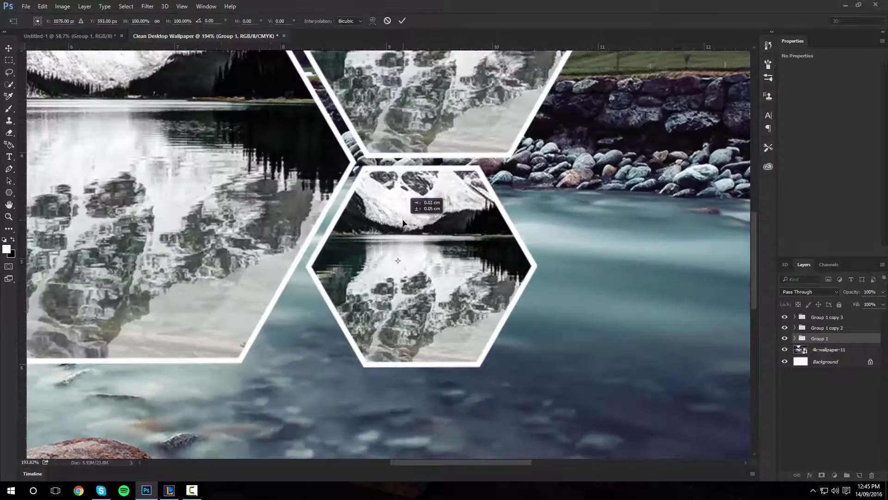
{"action": "key", "text": "Return"}
{"action": "scroll", "coordinate": [508, 281], "scroll_direction": "down", "scroll_amount": 10}
{"action": "scroll", "coordinate": [508, 281], "scroll_direction": "down", "scroll_amount": 2}
{"action": "scroll", "coordinate": [513, 292], "scroll_direction": "up", "scroll_amount": 6}
Step: Select the hexagon groups together and shift them slightly to the left
{"action": "key", "text": "alt+shift+bracketright"}
{"action": "key", "text": "alt+shift+bracketright"}
{"action": "key", "text": "ctrl+t"}
{"action": "left_click_drag", "start_coordinate": [472, 294], "coordinate": [467, 293]}
{"action": "key", "text": "Return"}
{"action": "key", "text": "ctrl+t"}
{"action": "key", "text": "Return"}
{"action": "scroll", "coordinate": [508, 290], "scroll_direction": "down", "scroll_amount": 4}
Step: Set the blending mode of the hexagon groups to Normal
{"action": "left_click", "coordinate": [817, 338]}
{"action": "left_click", "coordinate": [809, 291]}
{"action": "left_click", "coordinate": [804, 311]}
Step: Scale all three hexagon groups down together and reposition the cluster near the image centre
{"action": "left_click", "coordinate": [819, 317], "text": "shift"}
{"action": "key", "text": "ctrl+t"}
{"action": "scroll", "coordinate": [388, 254], "scroll_direction": "up", "scroll_amount": 2}
{"action": "left_click_drag", "start_coordinate": [608, 396], "coordinate": [565, 370]}
{"action": "left_click_drag", "start_coordinate": [535, 337], "coordinate": [563, 350]}
{"action": "key", "text": "Return"}
{"action": "scroll", "coordinate": [505, 313], "scroll_direction": "down", "scroll_amount": 2}
{"action": "scroll", "coordinate": [505, 314], "scroll_direction": "up", "scroll_amount": 3}
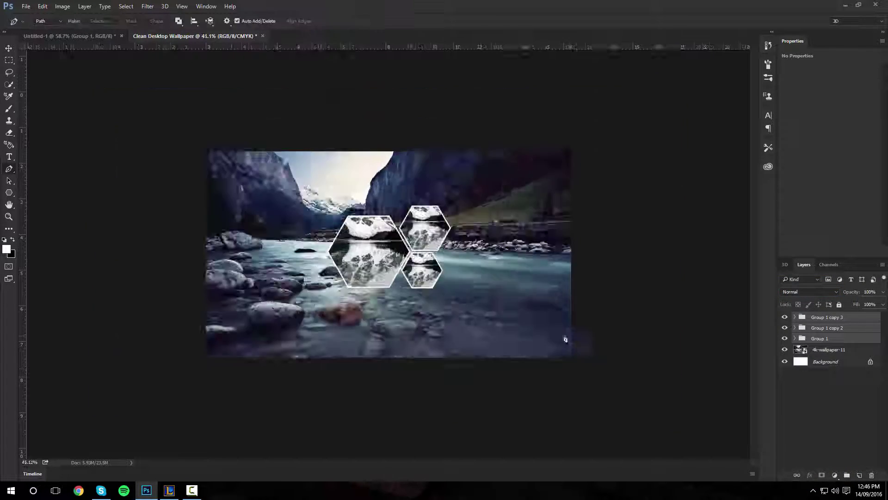
{"action": "scroll", "coordinate": [505, 310], "scroll_direction": "down", "scroll_amount": 6}
{"action": "scroll", "coordinate": [495, 309], "scroll_direction": "up", "scroll_amount": 6}
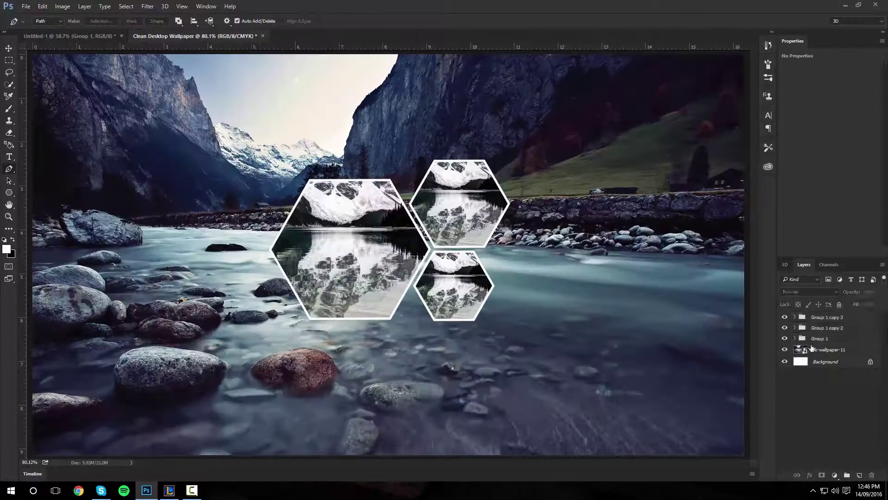
Step: Nudge the smallest hexagon slightly down and the upper-right hexagon slightly to the right to widen the gaps between the hexagons
{"action": "key", "text": "ctrl+t"}
{"action": "left_click_drag", "start_coordinate": [479, 314], "coordinate": [477, 319]}
{"action": "key", "text": "Return"}
{"action": "left_click", "coordinate": [800, 317]}
{"action": "key", "text": "ctrl+t"}
{"action": "left_click_drag", "start_coordinate": [497, 243], "coordinate": [506, 245]}
{"action": "key", "text": "Return"}
{"action": "key", "text": "p"}
{"action": "scroll", "coordinate": [532, 268], "scroll_direction": "down", "scroll_amount": 4}
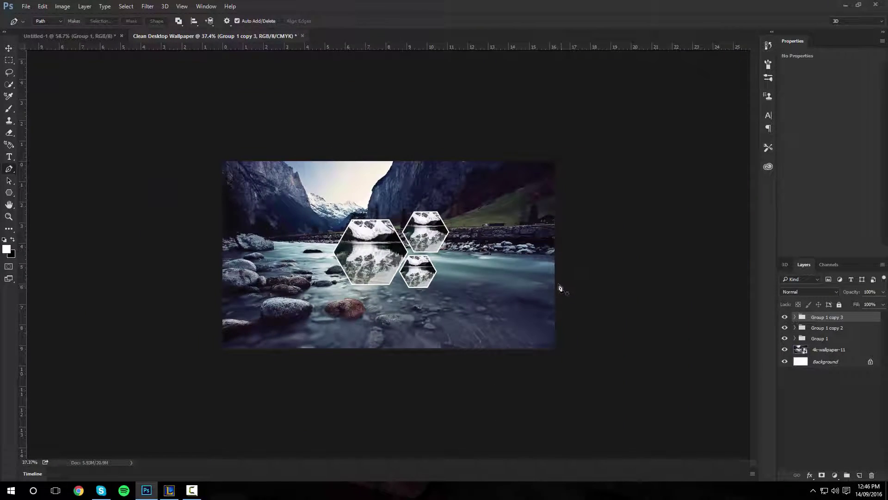
{"action": "scroll", "coordinate": [532, 296], "scroll_direction": "down", "scroll_amount": 2}
{"action": "scroll", "coordinate": [521, 303], "scroll_direction": "up", "scroll_amount": 5}
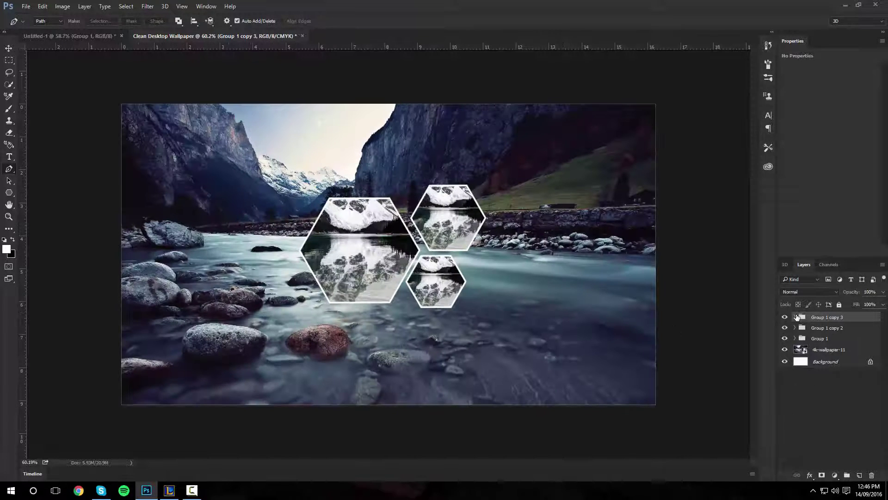
Step: Expand the hexagon groups, scale the upper-right hexagon's lake photo down slightly and shift it left to frame the forest and rocky shore
{"action": "left_click", "coordinate": [795, 317]}
{"action": "left_click", "coordinate": [795, 364]}
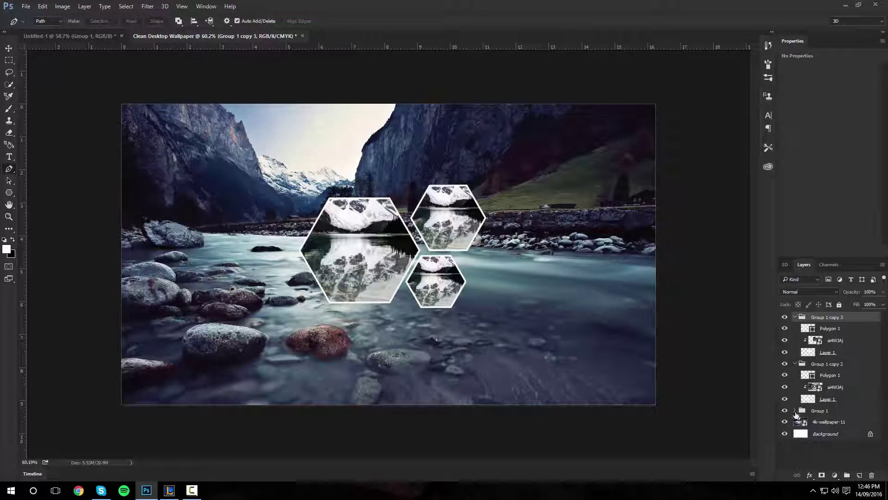
{"action": "left_click", "coordinate": [796, 410]}
{"action": "left_click", "coordinate": [835, 340]}
{"action": "scroll", "coordinate": [394, 260], "scroll_direction": "up", "scroll_amount": 1}
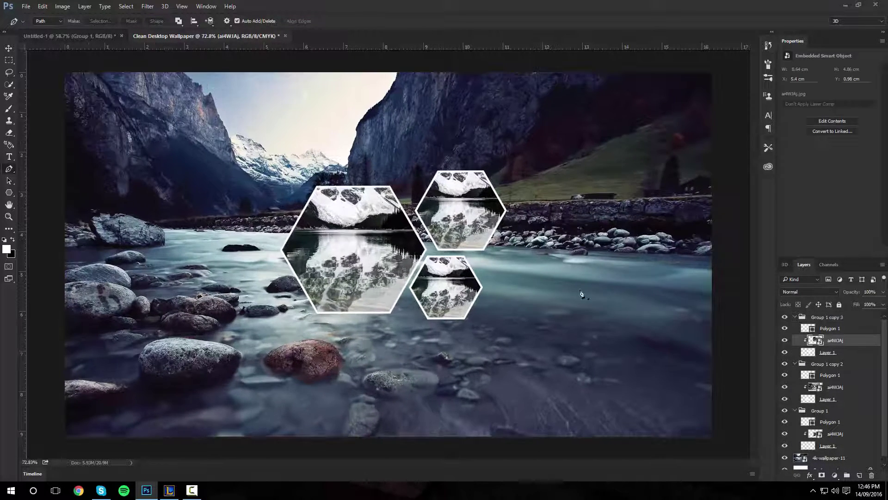
{"action": "key", "text": "ctrl+t"}
{"action": "left_click_drag", "start_coordinate": [623, 305], "coordinate": [605, 306]}
{"action": "left_click_drag", "start_coordinate": [559, 274], "coordinate": [483, 281]}
{"action": "key", "text": "p"}
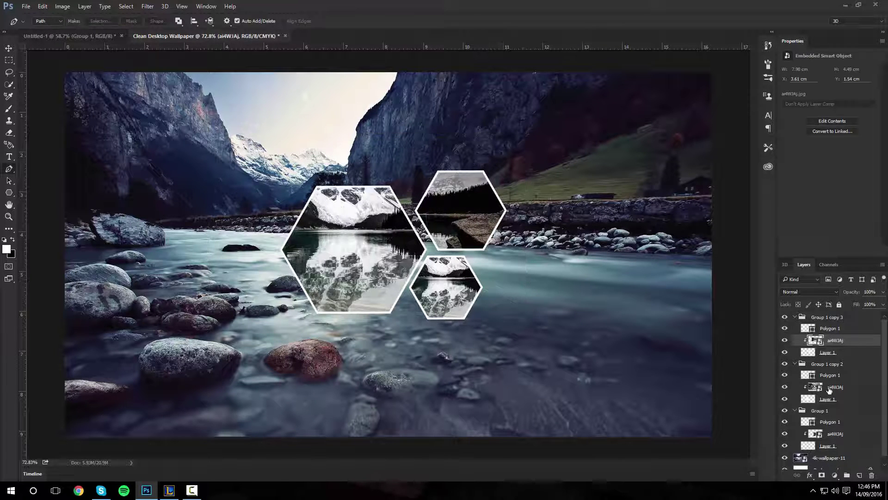
Step: Scale the large hexagon's lake photo down to about 9.6% and reposition it to frame the mountain peaks and their reflection
{"action": "left_click", "coordinate": [828, 388]}
{"action": "key", "text": "ctrl+t"}
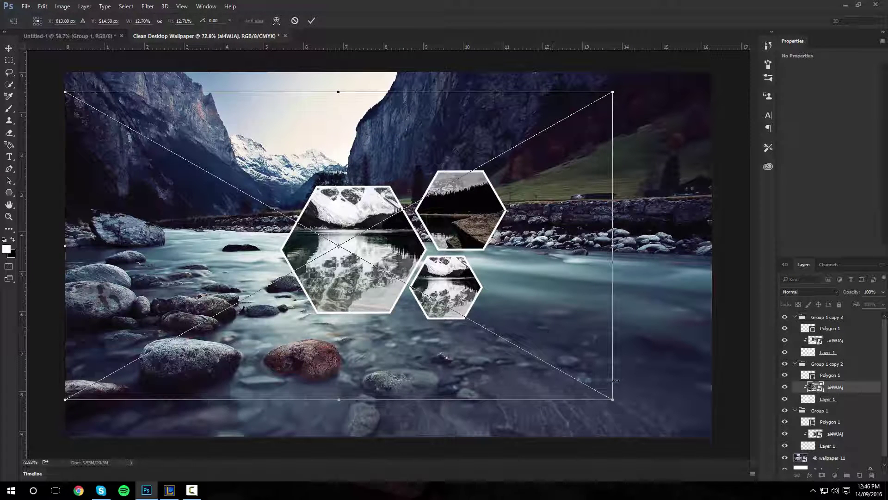
{"action": "left_click_drag", "start_coordinate": [609, 397], "coordinate": [542, 386]}
{"action": "left_click_drag", "start_coordinate": [445, 265], "coordinate": [459, 308]}
{"action": "left_click_drag", "start_coordinate": [573, 414], "coordinate": [547, 396]}
{"action": "left_click_drag", "start_coordinate": [487, 338], "coordinate": [501, 338]}
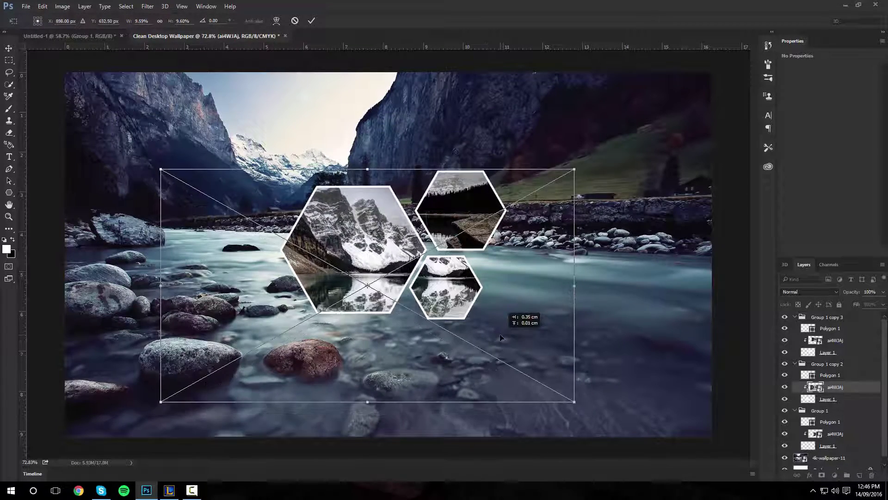
{"action": "key", "text": "Return"}
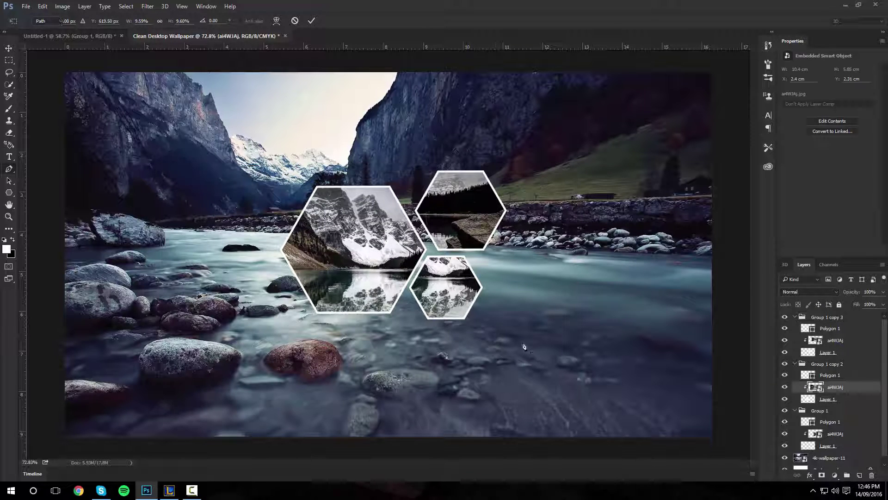
Step: Scale the smallest hexagon's lake photo to about 6.4% and move it up and right to frame the rocky shoreline
{"action": "left_click", "coordinate": [836, 433]}
{"action": "key", "text": "ctrl+t"}
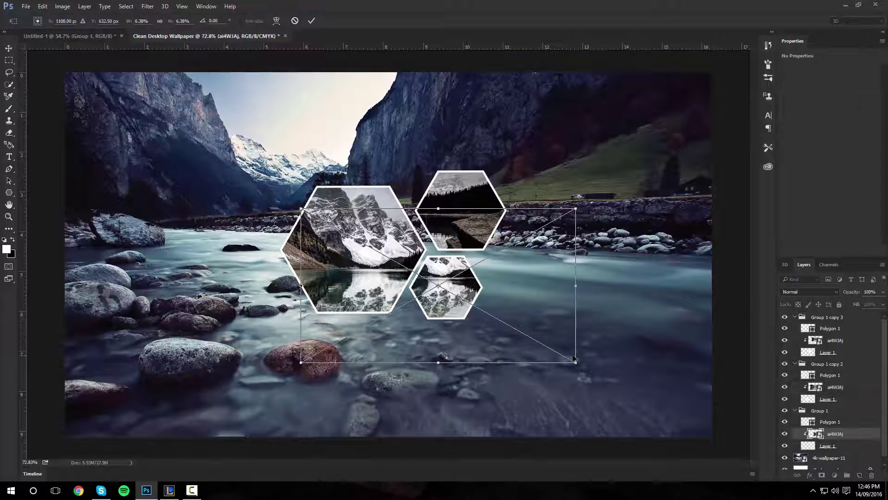
{"action": "scroll", "coordinate": [550, 339], "scroll_direction": "up", "scroll_amount": 3}
{"action": "mouse_move", "coordinate": [614, 392]}
{"action": "left_mouse_down"}
{"action": "mouse_move", "coordinate": [548, 369]}
{"action": "mouse_move", "coordinate": [556, 358]}
{"action": "mouse_move", "coordinate": [616, 392]}
{"action": "left_mouse_up"}
{"action": "left_click_drag", "start_coordinate": [526, 327], "coordinate": [536, 287]}
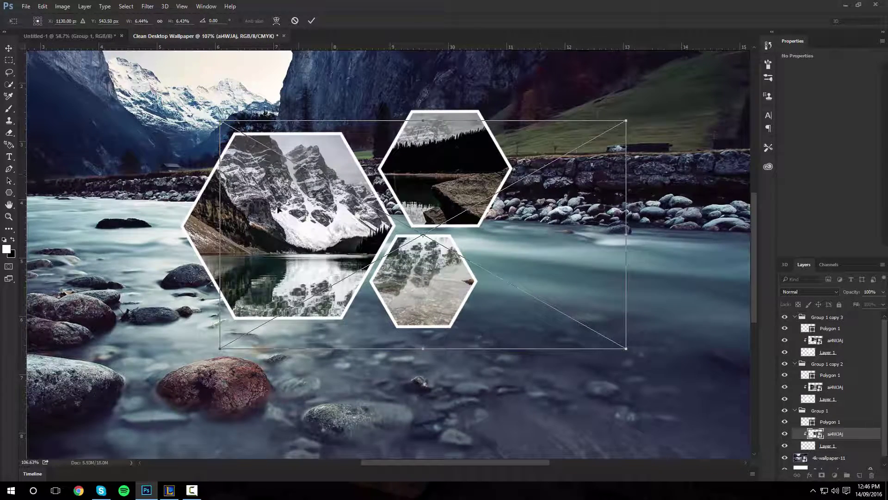
{"action": "left_click_drag", "start_coordinate": [505, 314], "coordinate": [606, 317]}
{"action": "key", "text": "Return"}
{"action": "scroll", "coordinate": [576, 297], "scroll_direction": "down", "scroll_amount": 6}
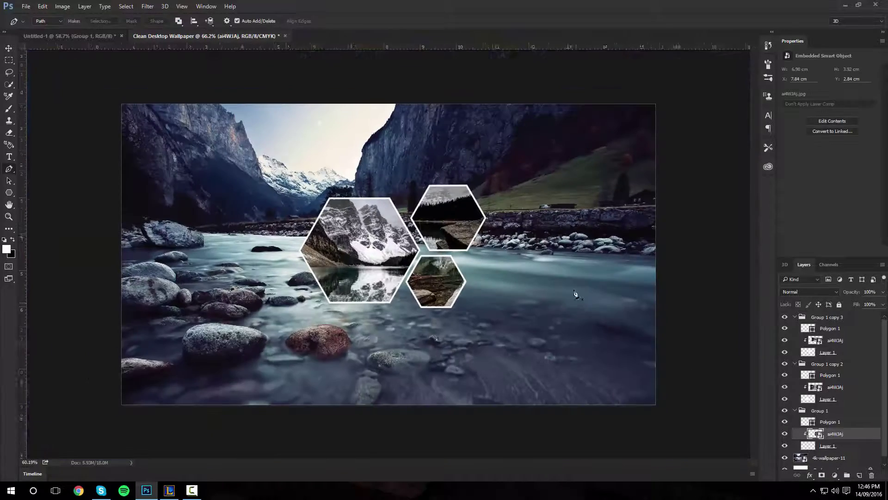
{"action": "scroll", "coordinate": [576, 299], "scroll_direction": "down", "scroll_amount": 3}
{"action": "scroll", "coordinate": [573, 284], "scroll_direction": "up", "scroll_amount": 4}
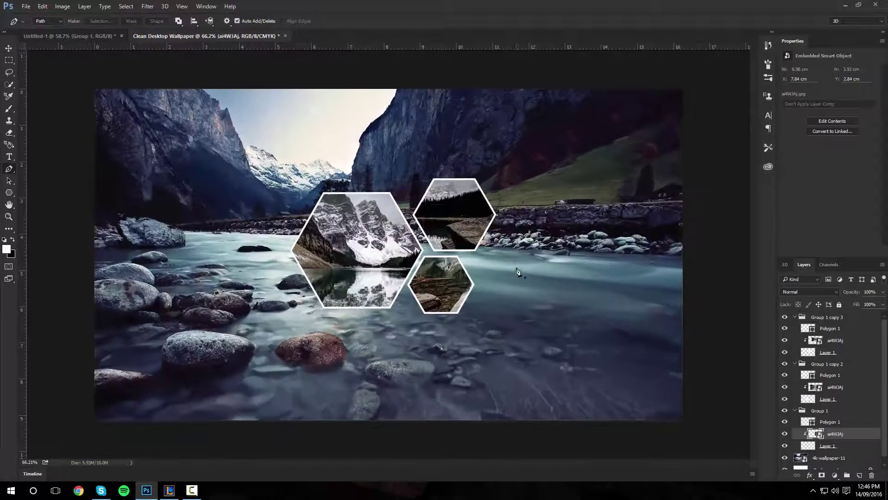
{"action": "scroll", "coordinate": [518, 272], "scroll_direction": "up", "scroll_amount": 3}
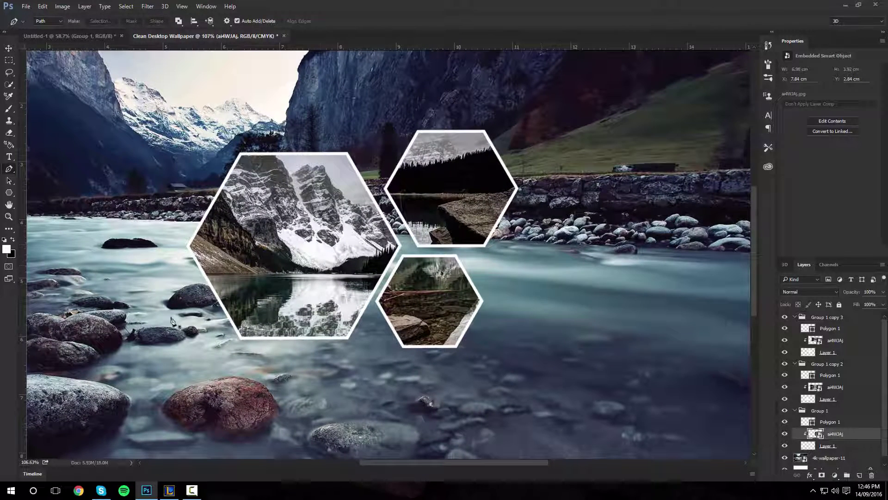
Step: Collapse the three hexagon groups and combine them into one parent group
{"action": "left_click", "coordinate": [795, 317]}
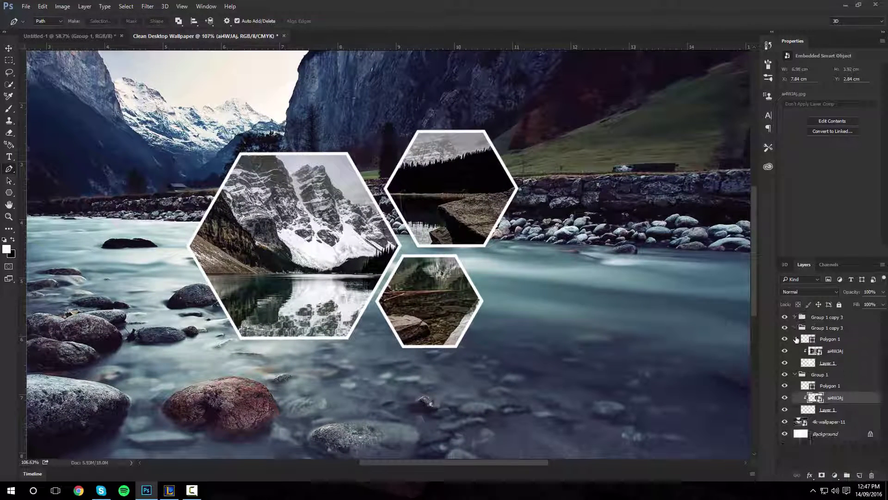
{"action": "left_click", "coordinate": [795, 328]}
{"action": "left_click", "coordinate": [795, 338]}
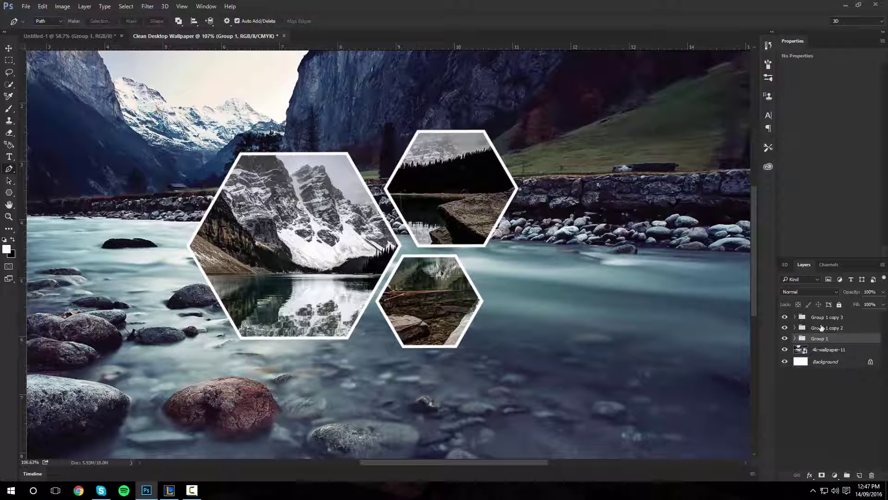
{"action": "left_click", "coordinate": [820, 318], "text": "shift"}
{"action": "key", "text": "ctrl+g"}
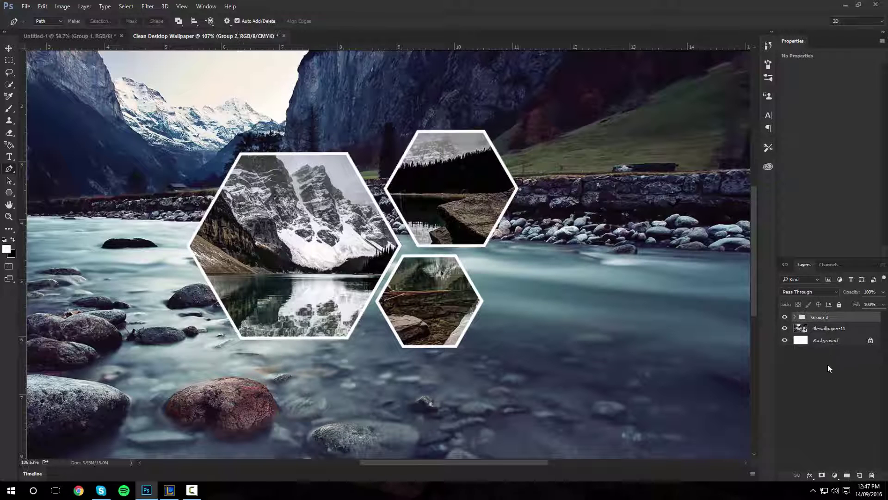
Step: Add a Curves adjustment layer above the combined hexagon group and clip it to that group
{"action": "left_click", "coordinate": [835, 475]}
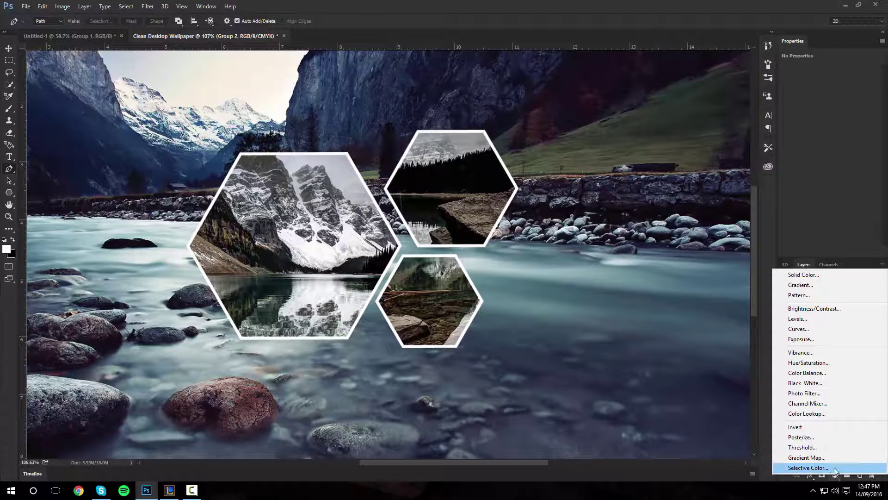
{"action": "left_click", "coordinate": [820, 327]}
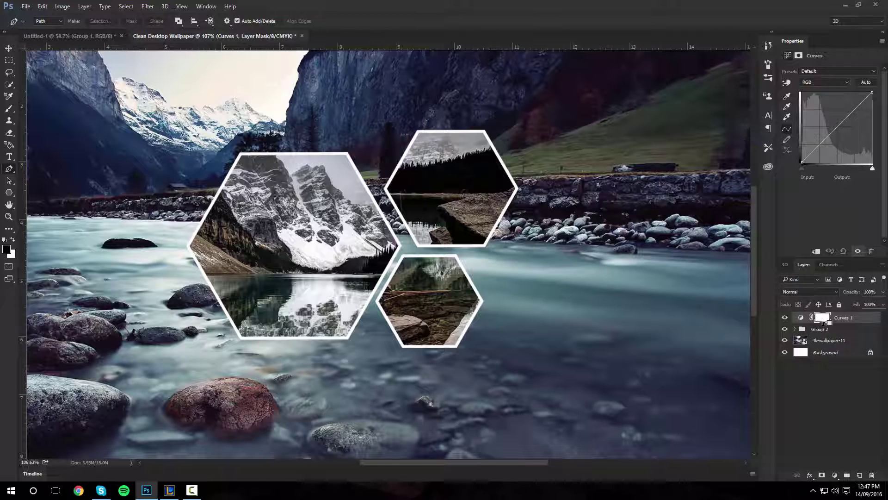
{"action": "key", "text": "ctrl+alt+g"}
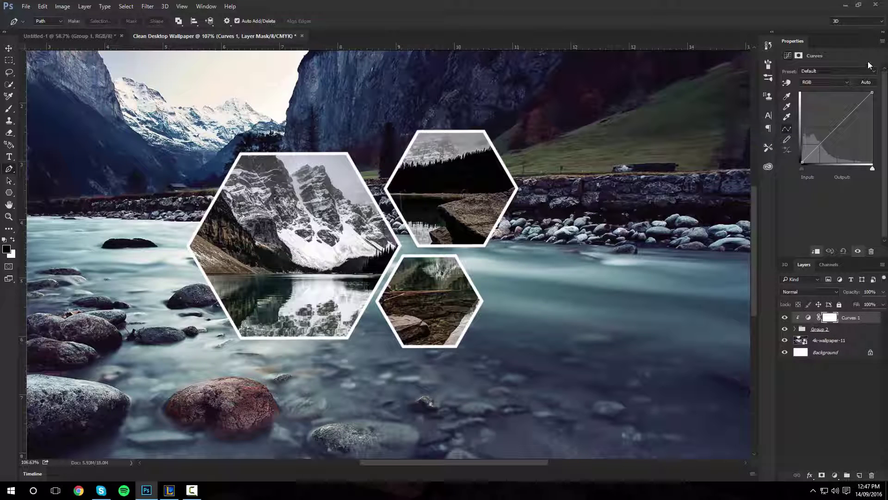
Step: Lower the Red curve's midpoint to input 120, output 84, and pull the Green curve down to about input 93, output 62
{"action": "left_click", "coordinate": [842, 86]}
{"action": "left_click", "coordinate": [830, 93]}
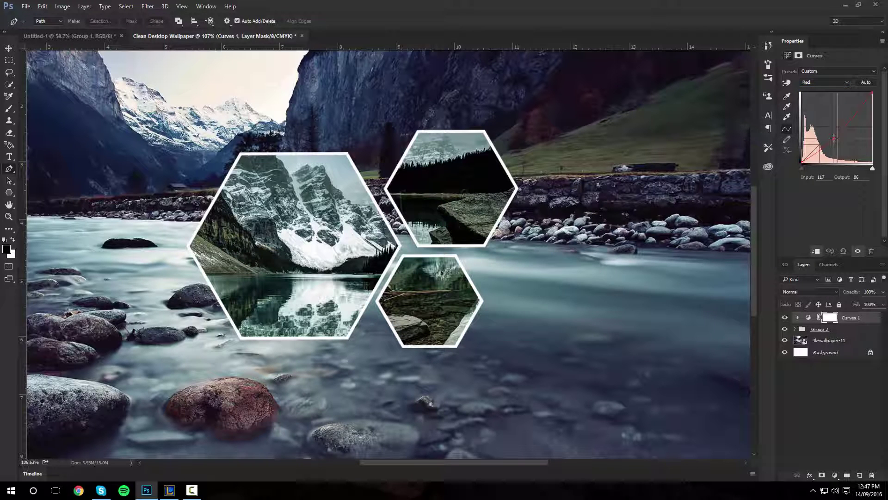
{"action": "left_click", "coordinate": [826, 82]}
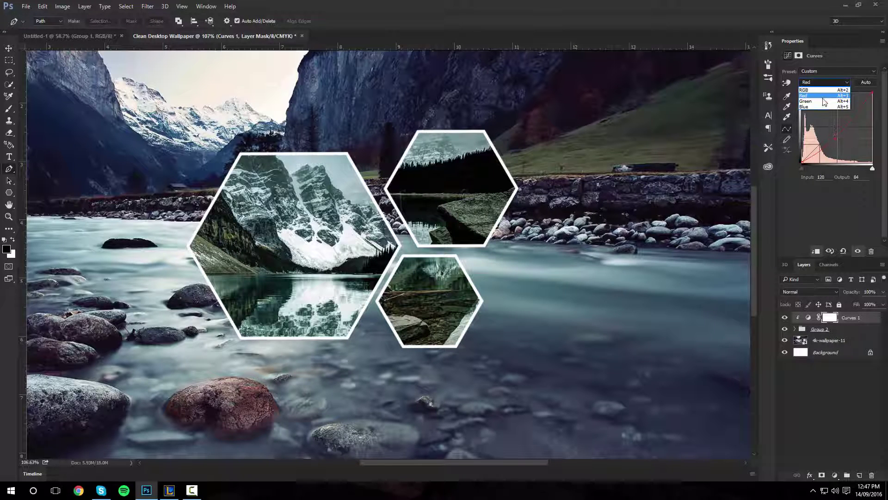
{"action": "left_click", "coordinate": [826, 101]}
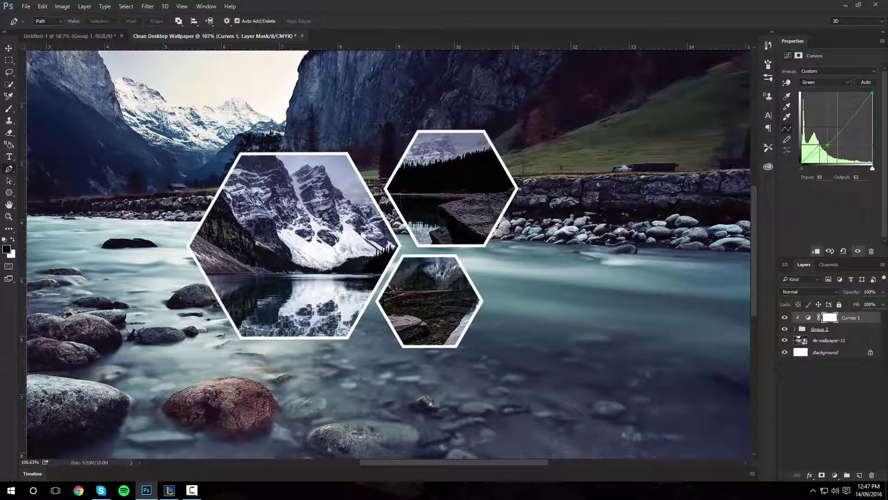